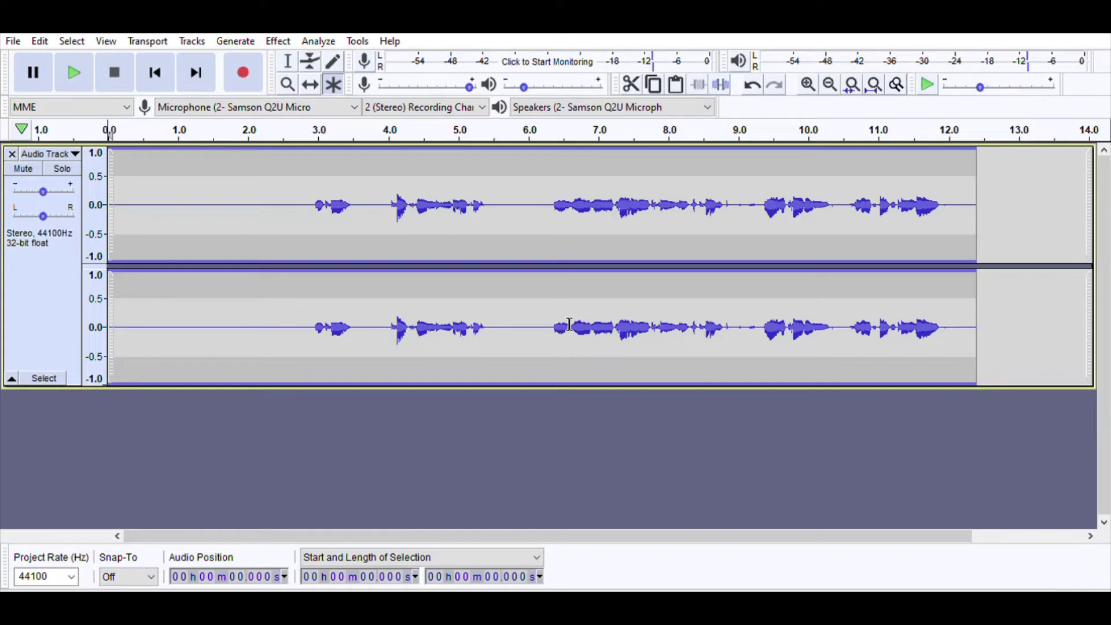
- Record about 7 more seconds of speech onto the end of the existing track and play the track from its start
key("r")
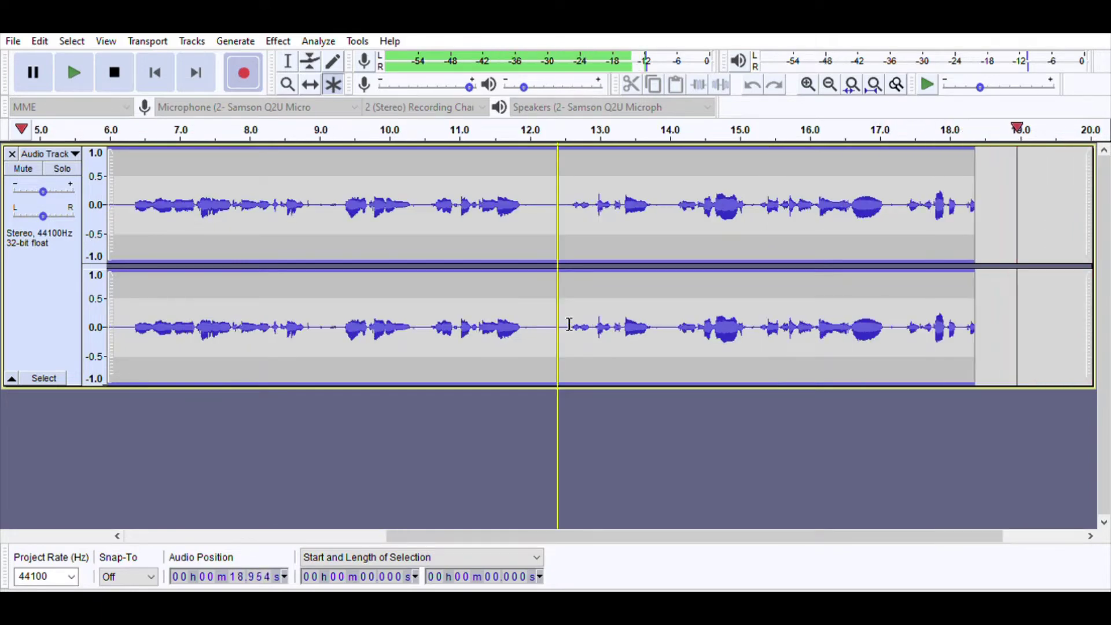
key("space")
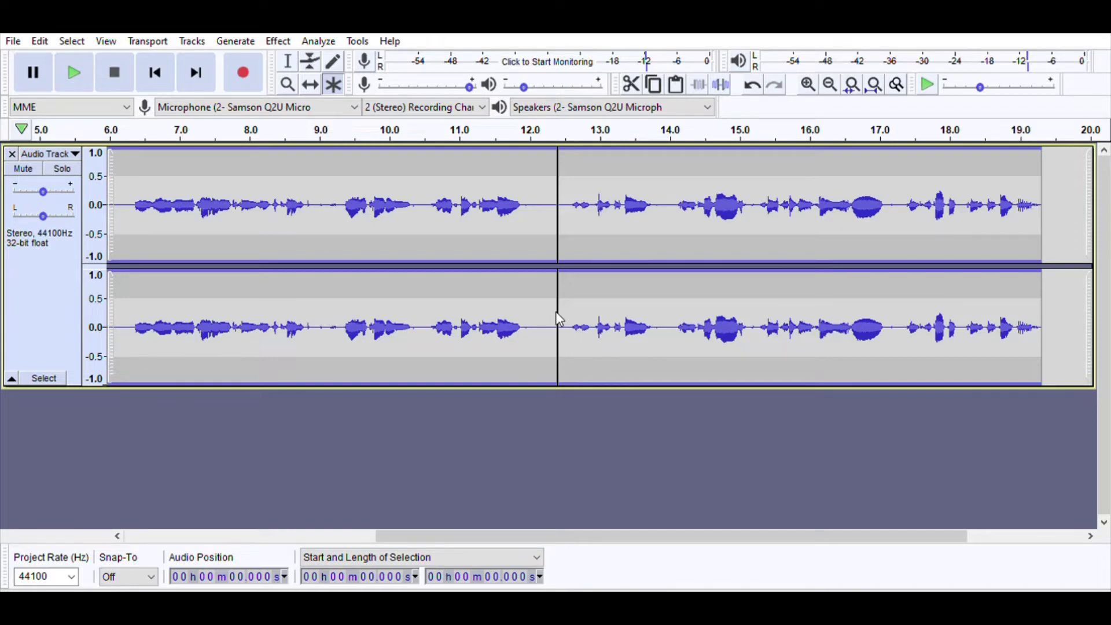
key("space")
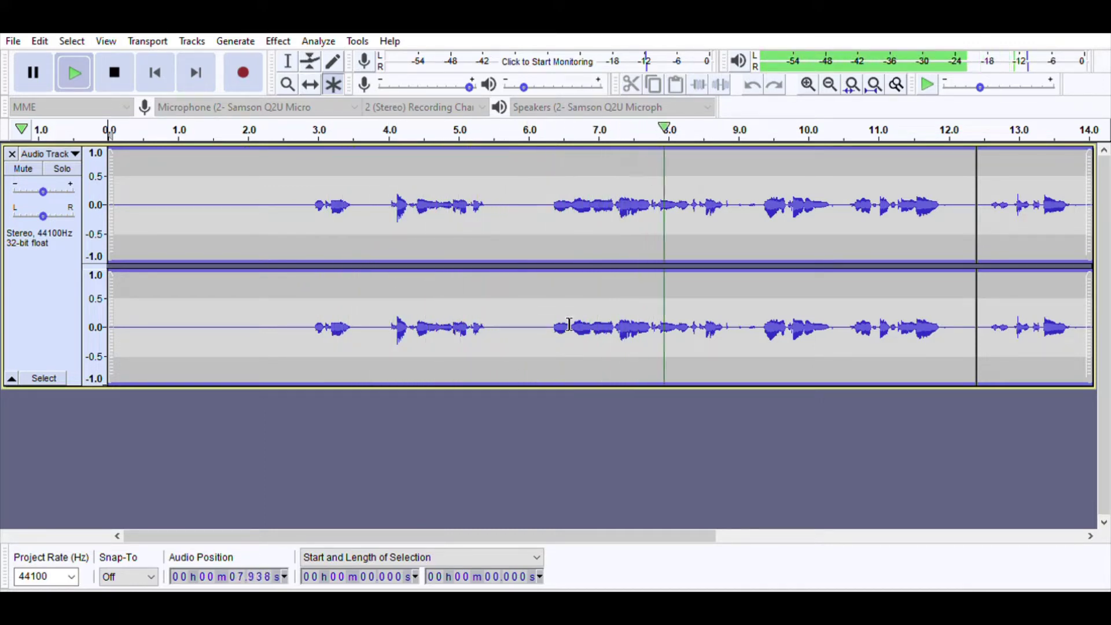
key("space")
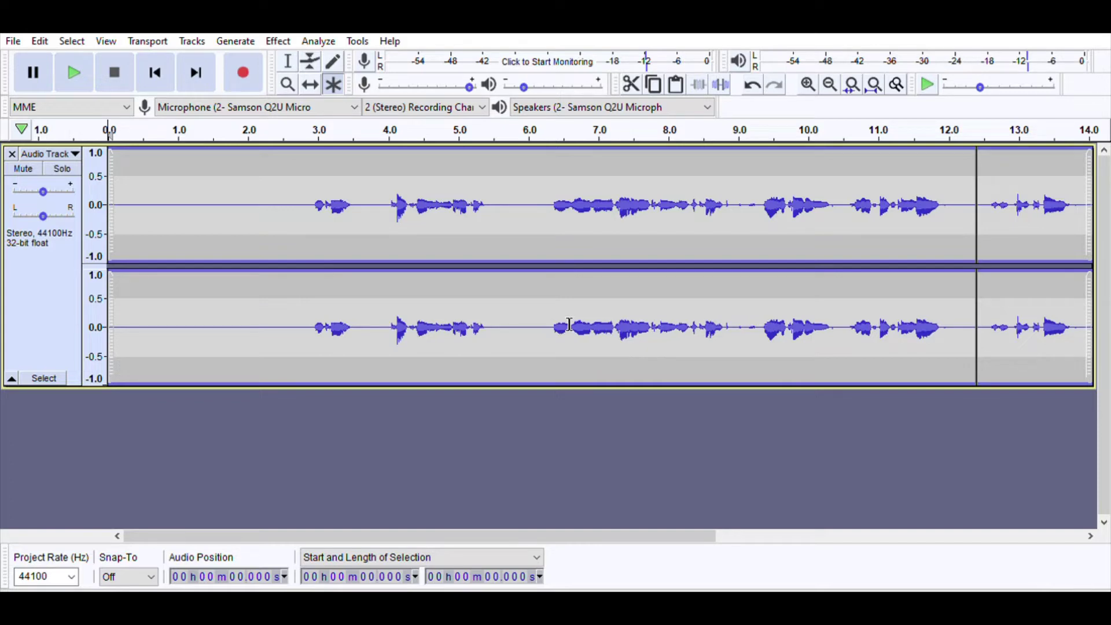
key("alt")
key("Right")
key("Right")
key("Right")
key("Right")
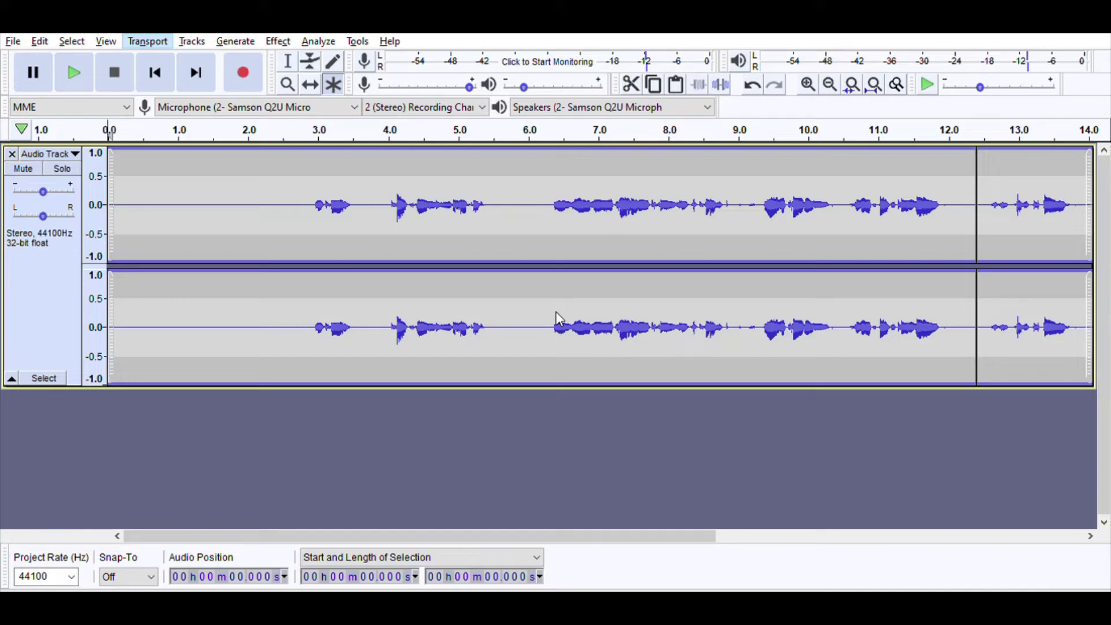
key("Right")
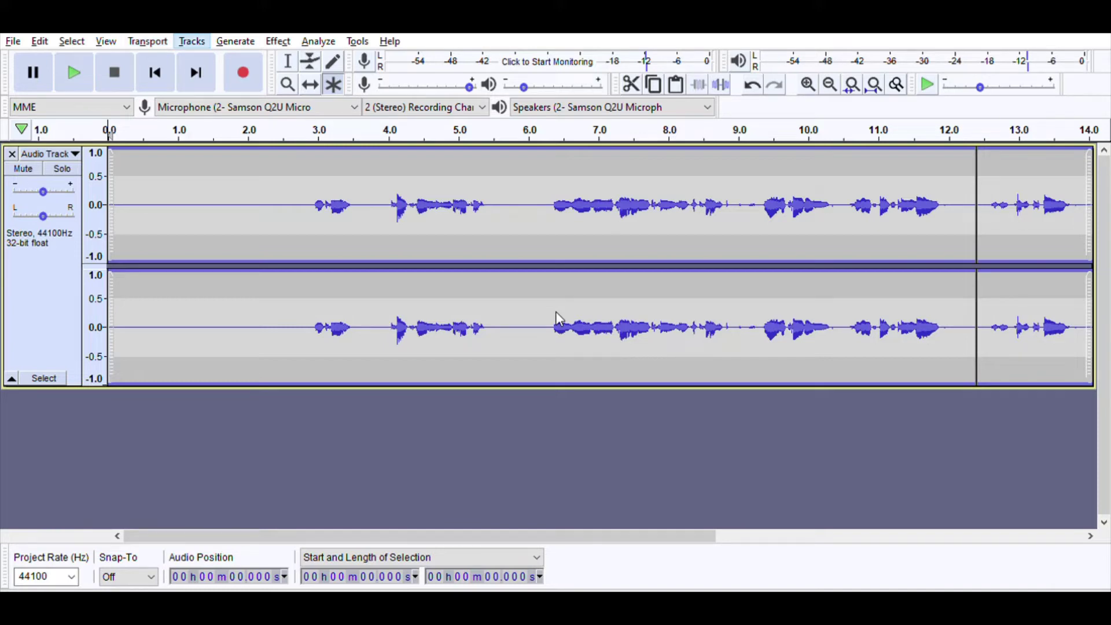
key("Right")
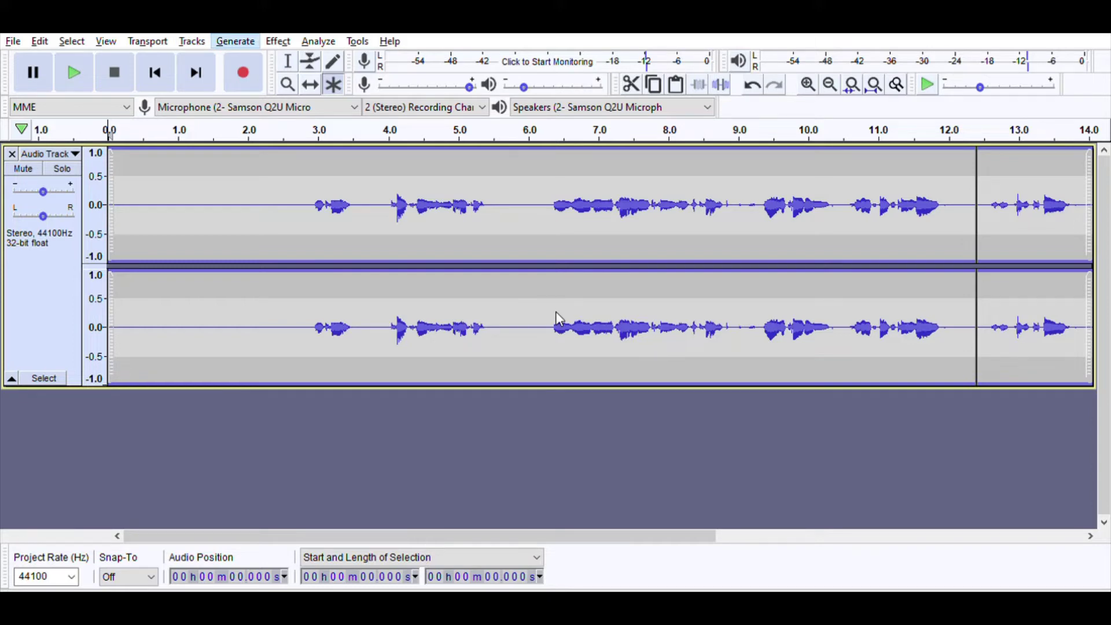
key("Right")
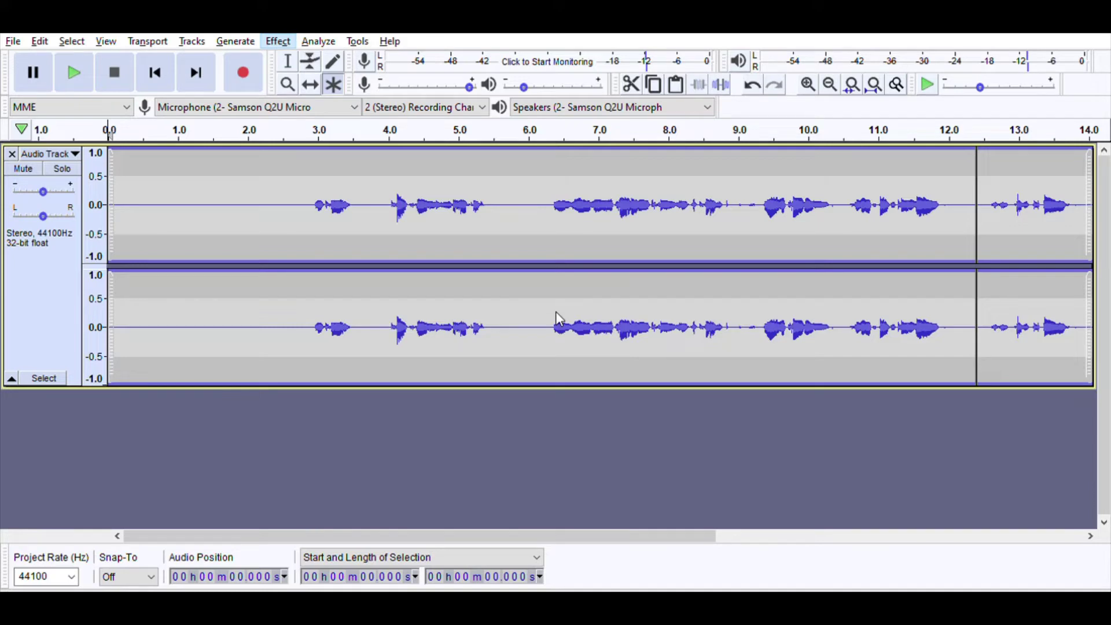
key("Right")
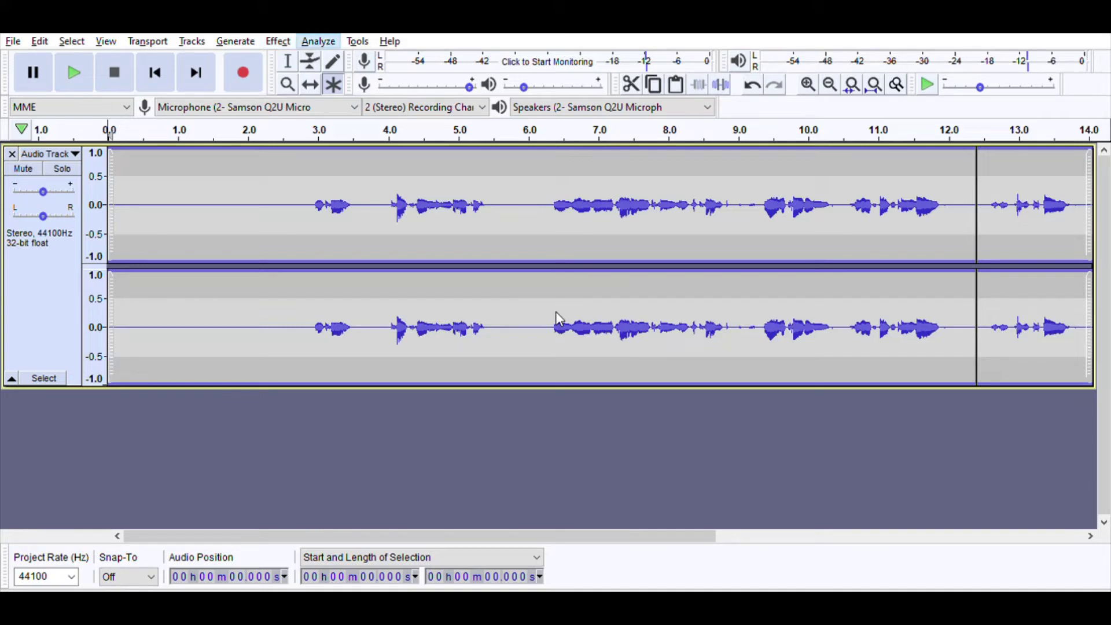
key("Right")
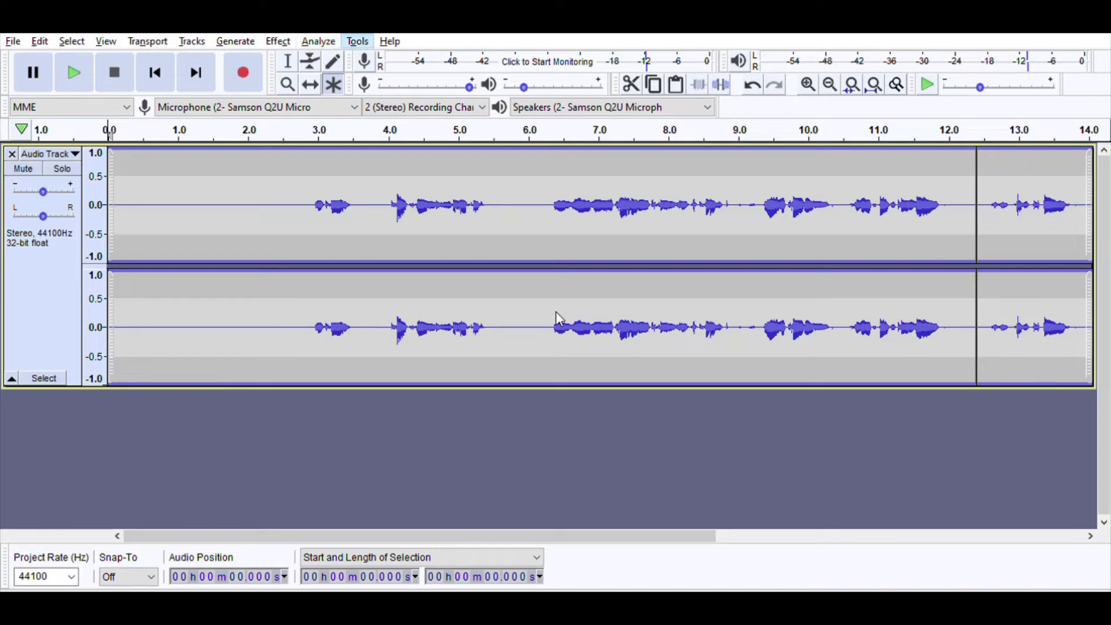
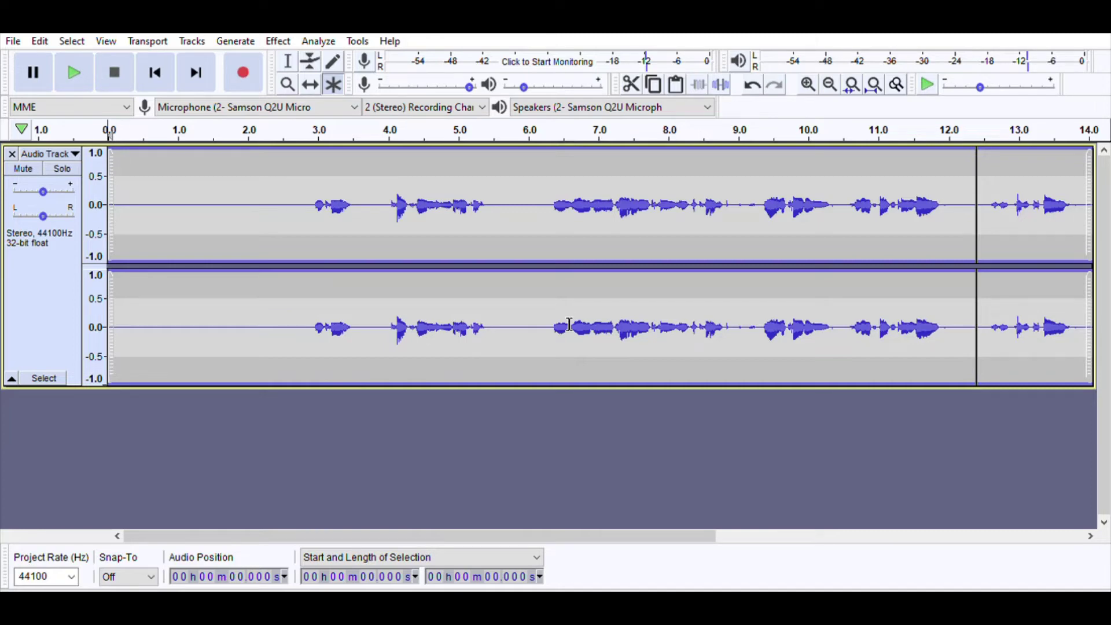
- Mark the selection start at about 2.7 s, just before the first speech, and preview playback from there
key("space")
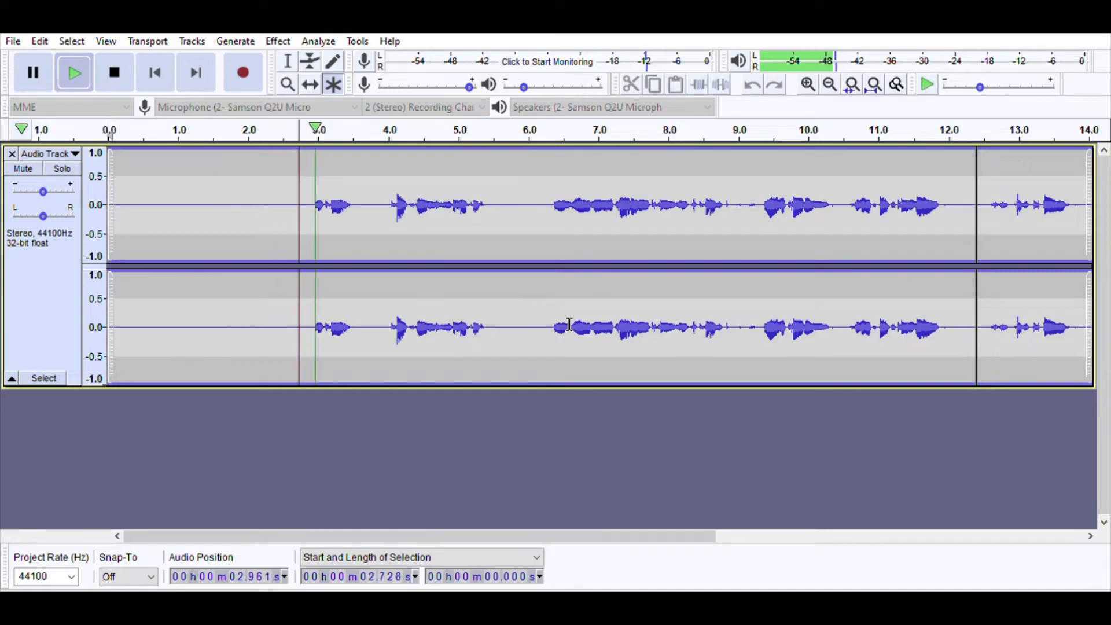
key("x")
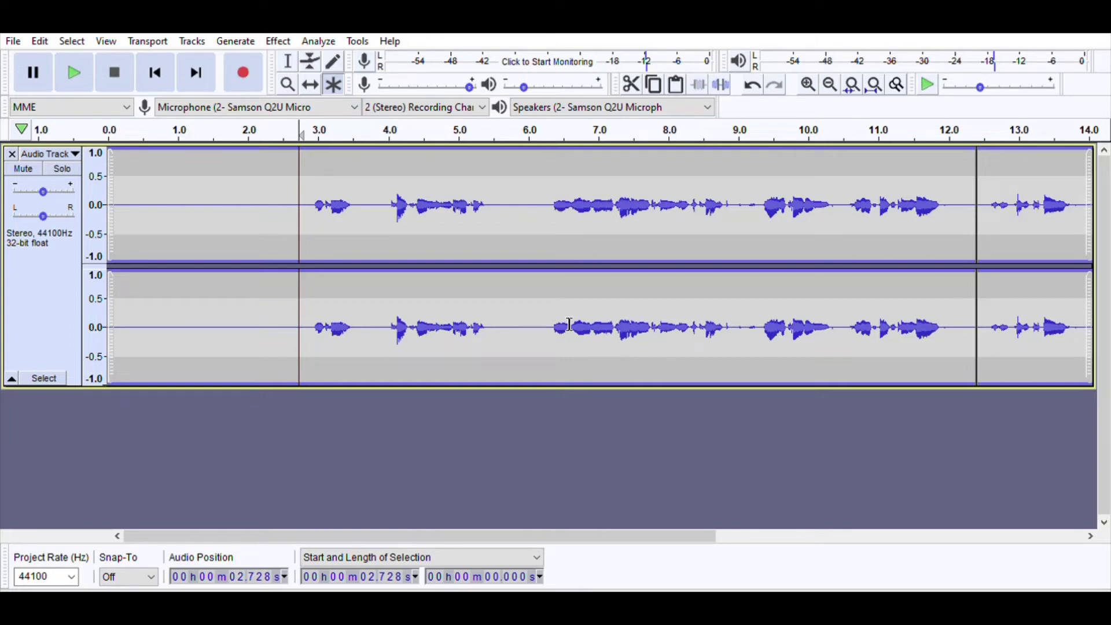
key("space")
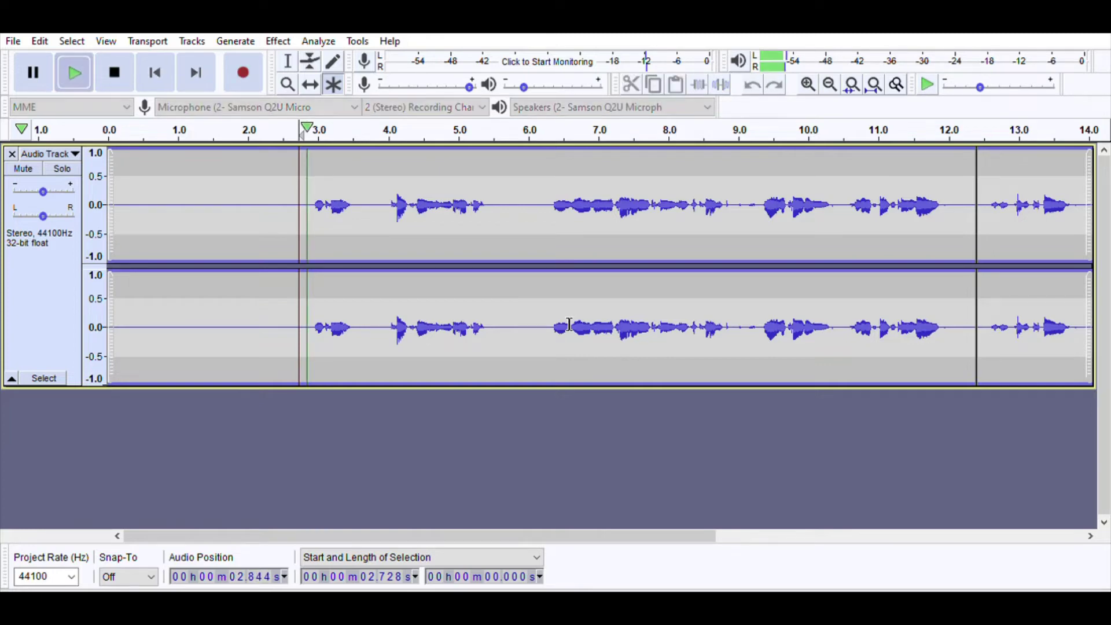
key("space")
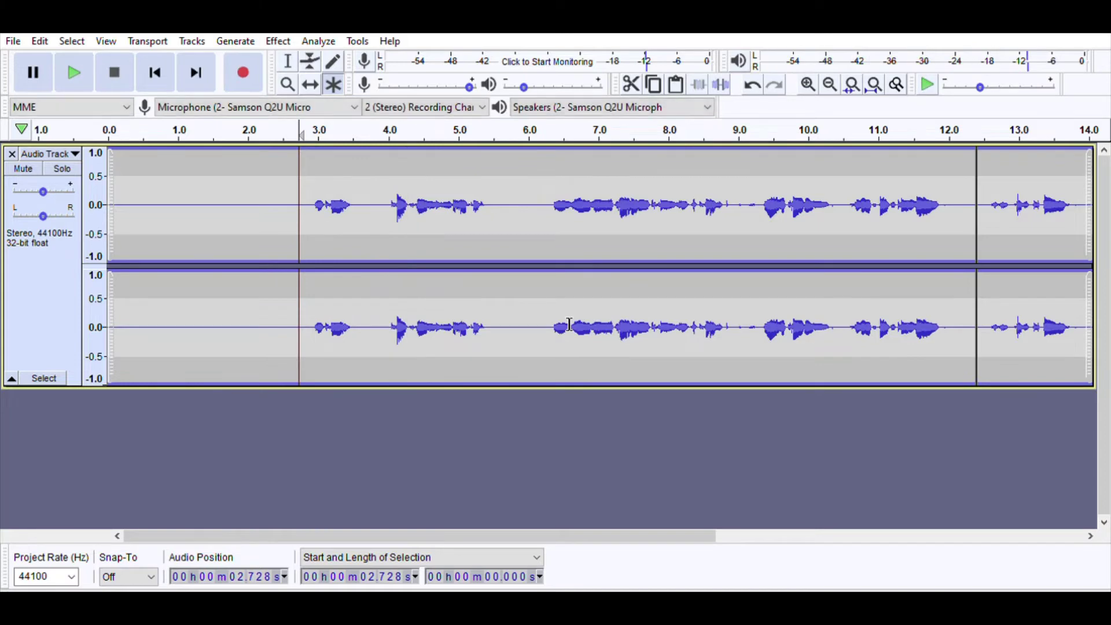
- Extend the selection to about 5.8 s, in the pause after the second phrase, and audition the selected audio
key("space")
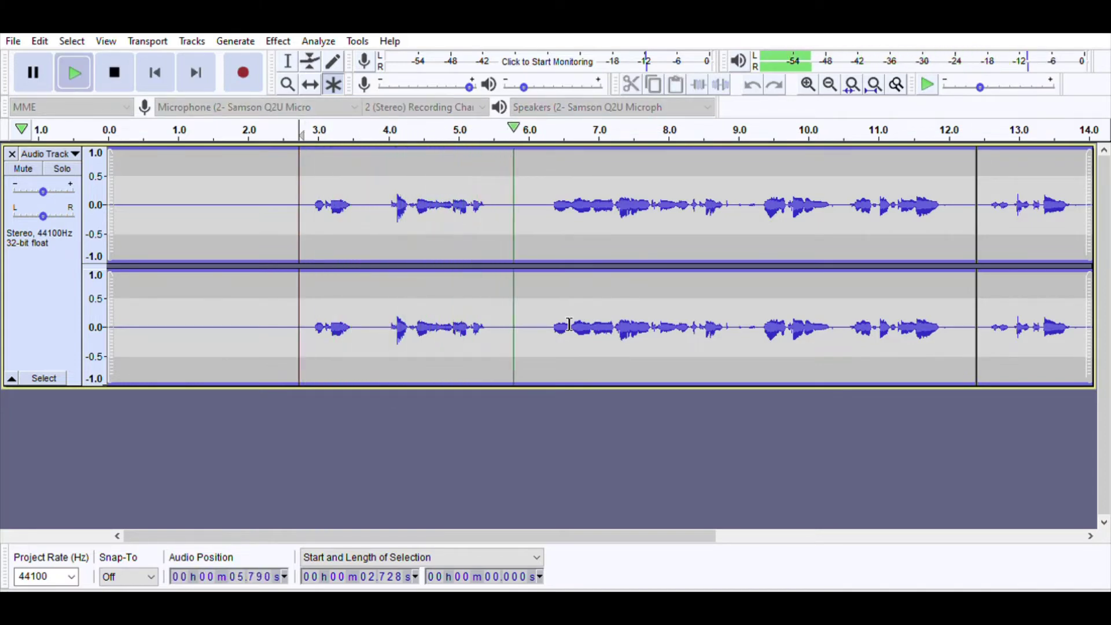
key("]")
key("space")
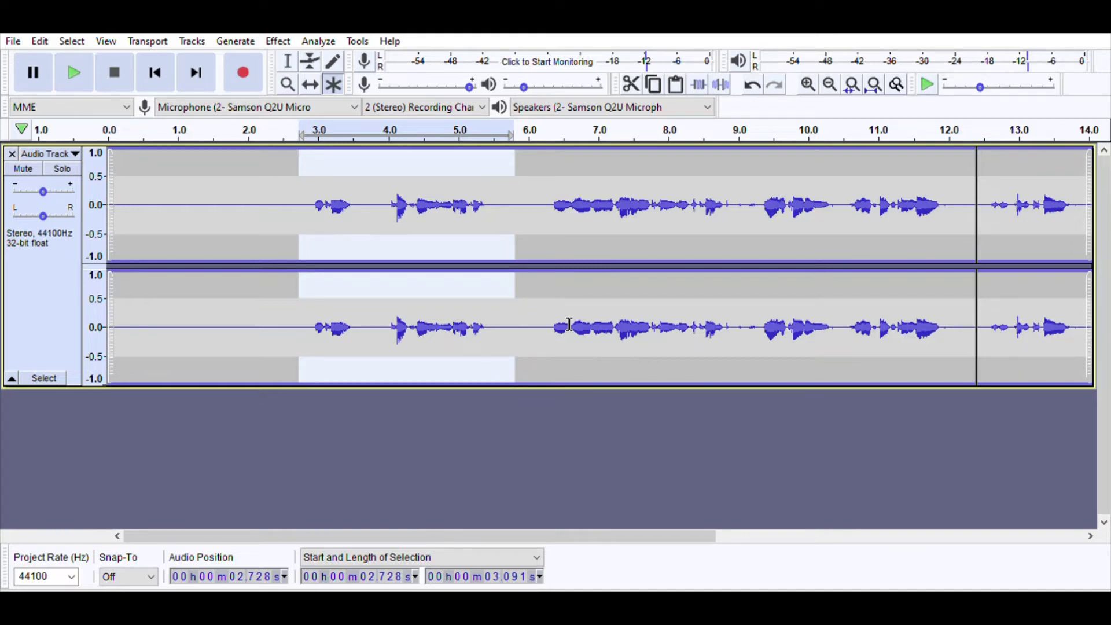
key("space")
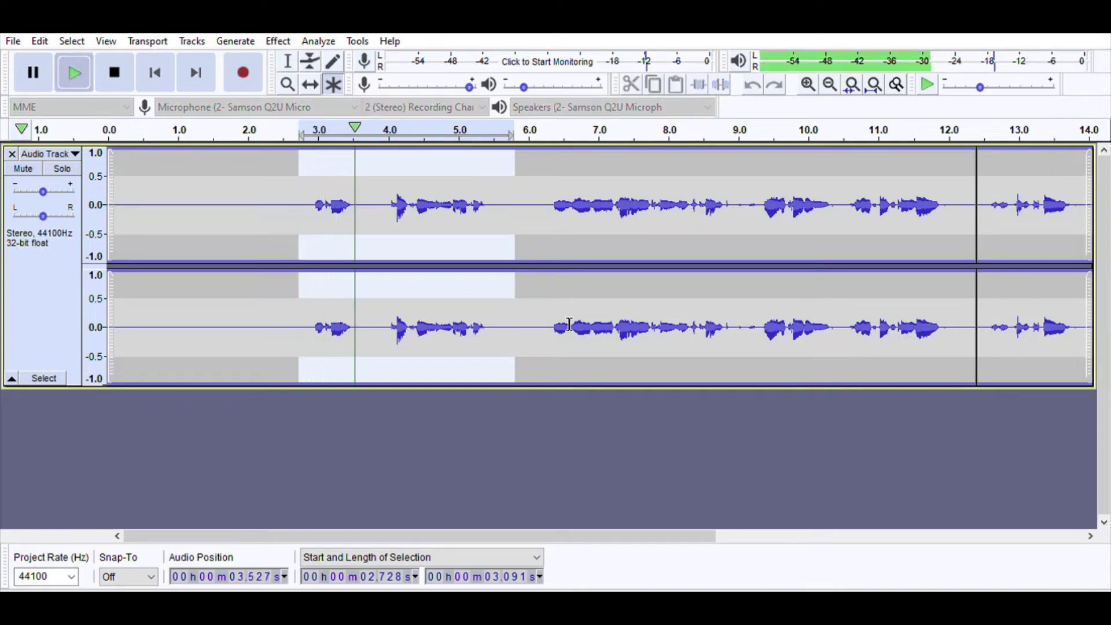
key("space")
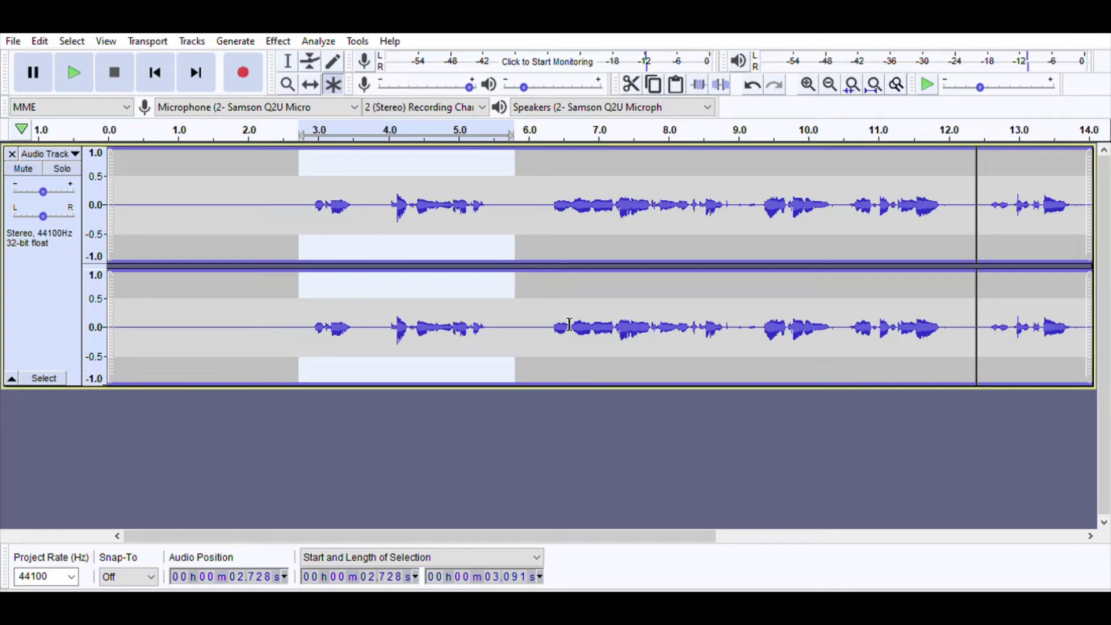
key("alt")
key("Right")
key("Right")
key("Right")
key("Right")
key("Right")
key("Right")
key("Right")
- Audition the selected opening phrases and apply an audio effect to them
key("space")
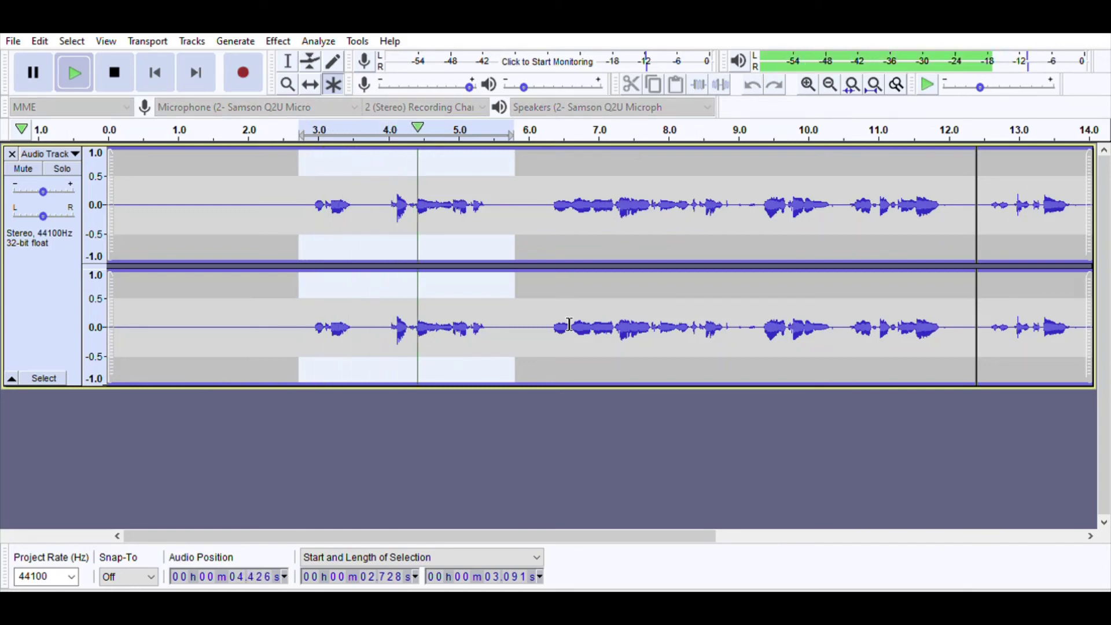
key("space")
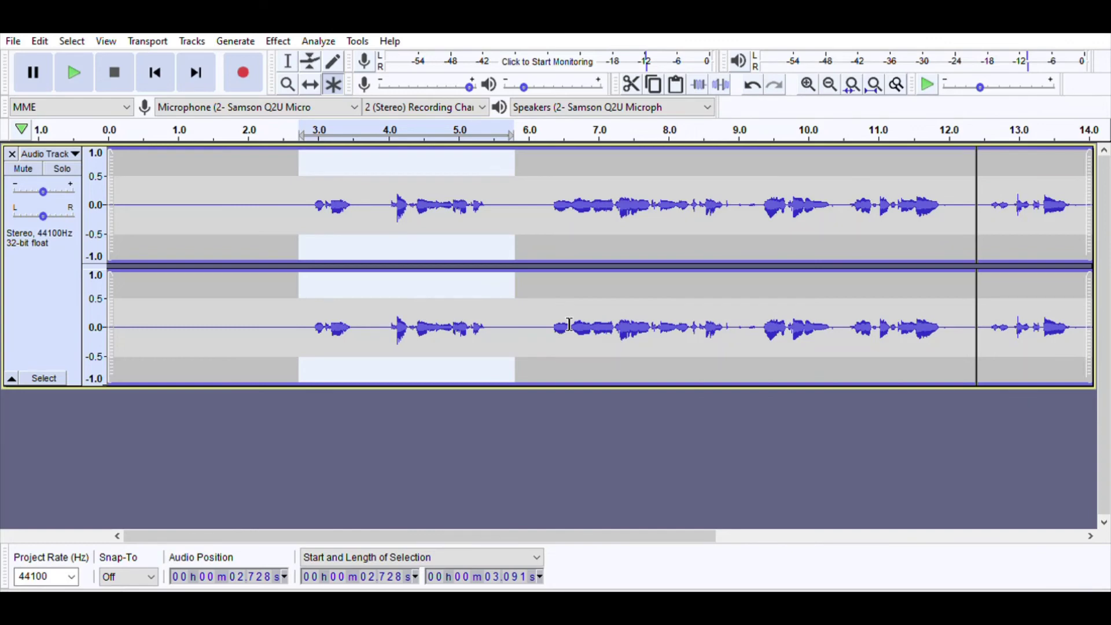
key("alt+c")
- Return to the start of the track and play it to check the processed opening phrases
key("Home")
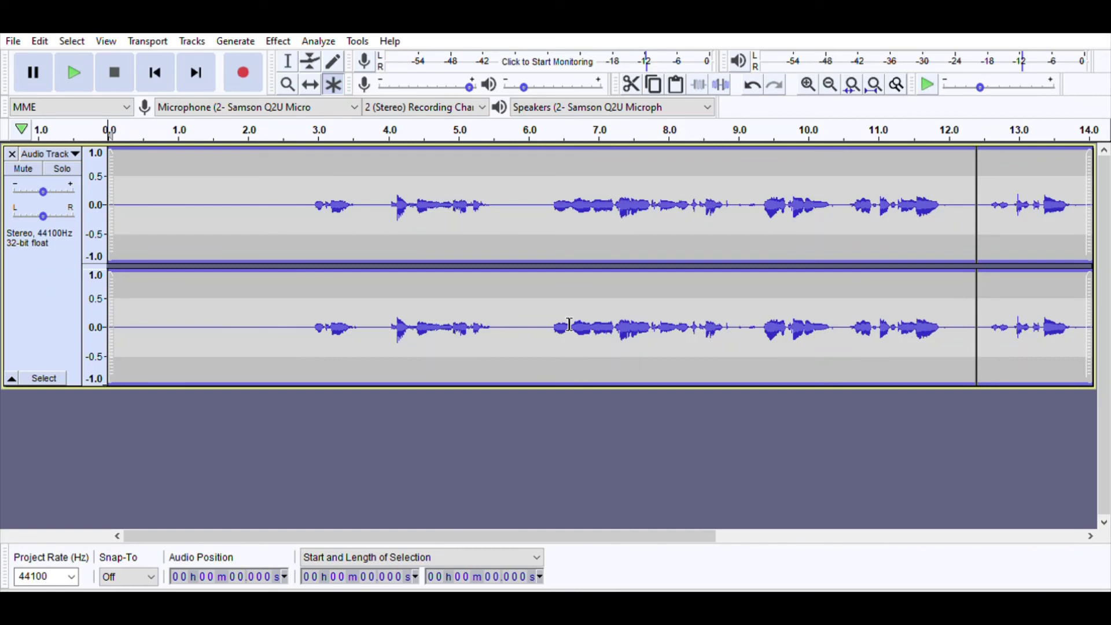
key("space")
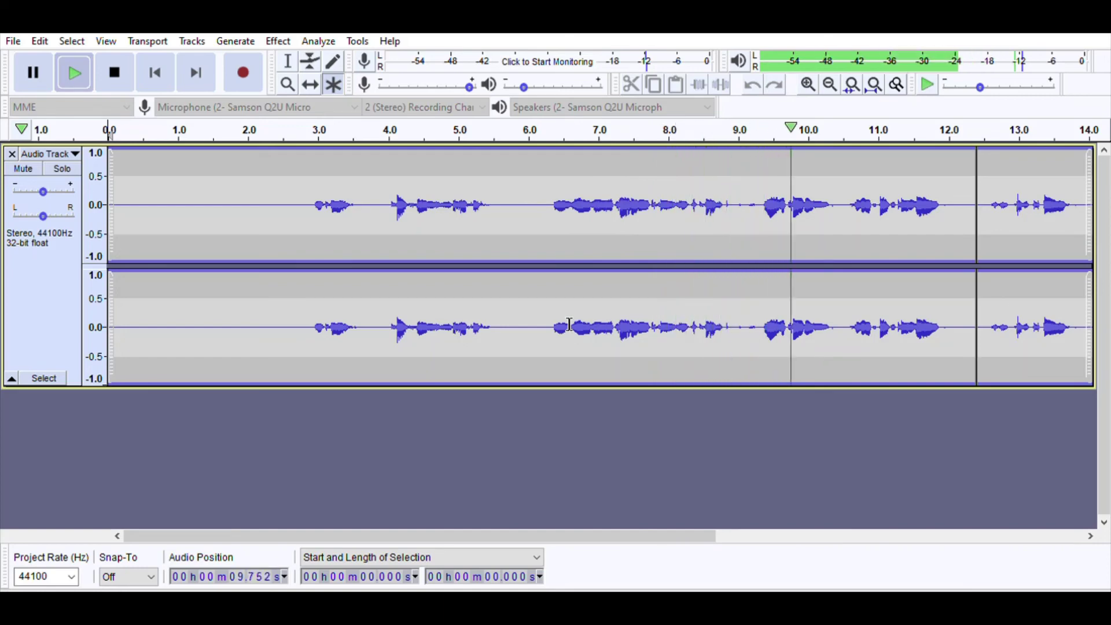
key("space")
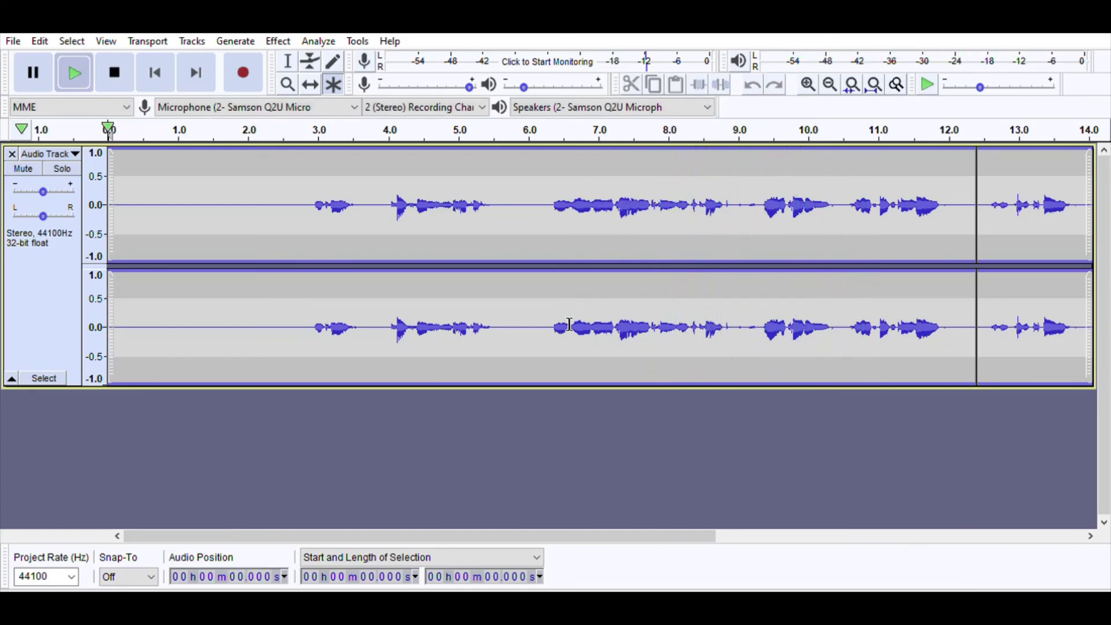
key("space")
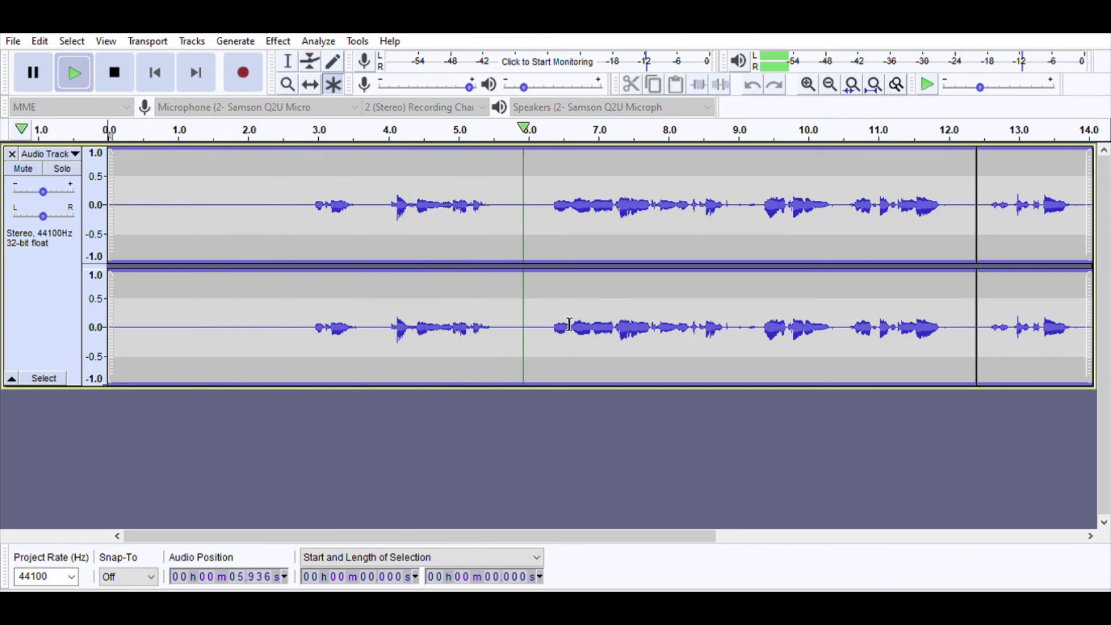
key("space")
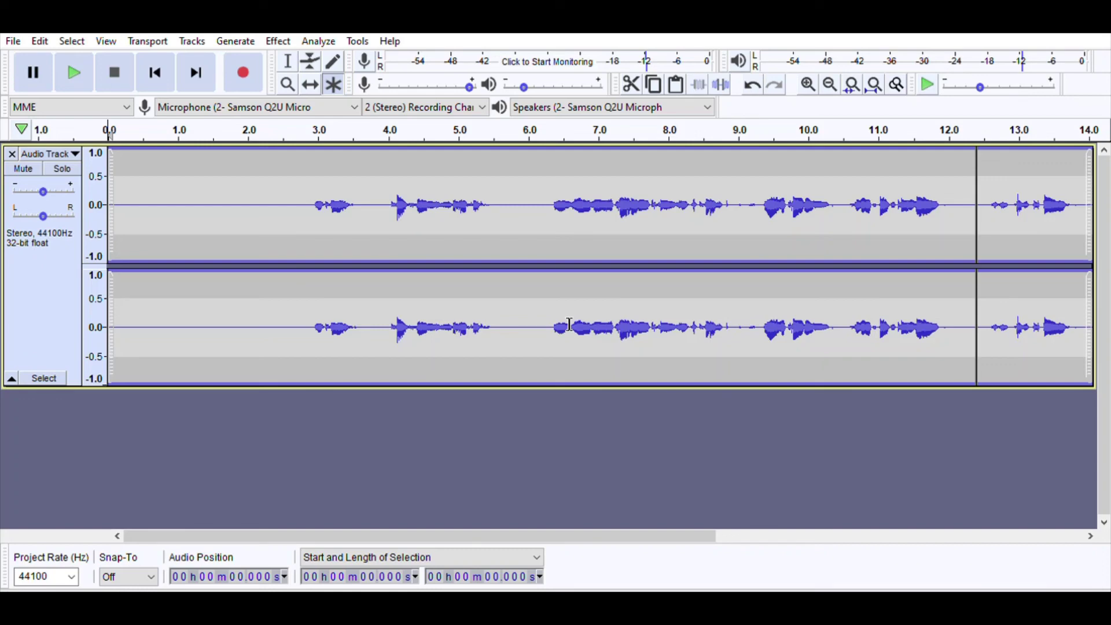
- Delete the opening silence from the track start to about 2.4 s and play the trimmed track
key("space")
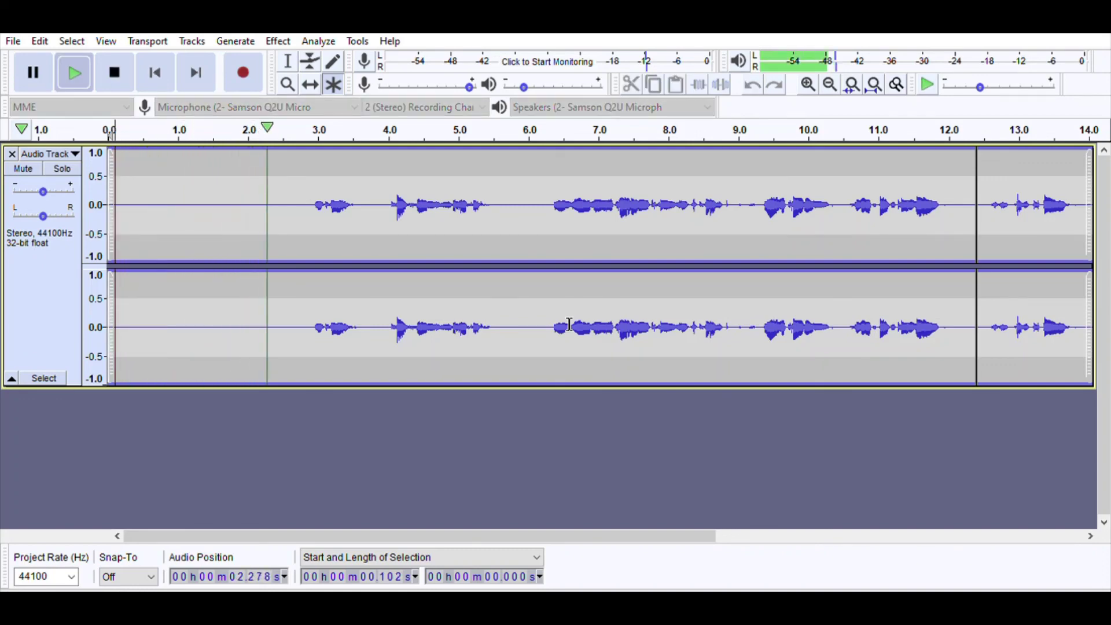
key("bracketright")
key("space")
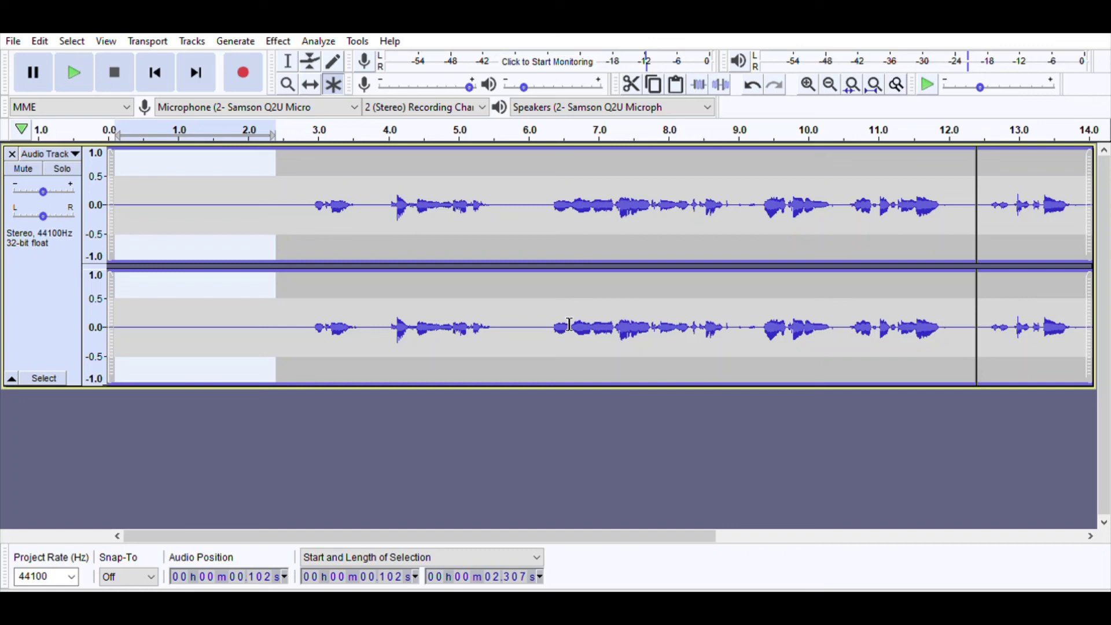
key("shift+Home")
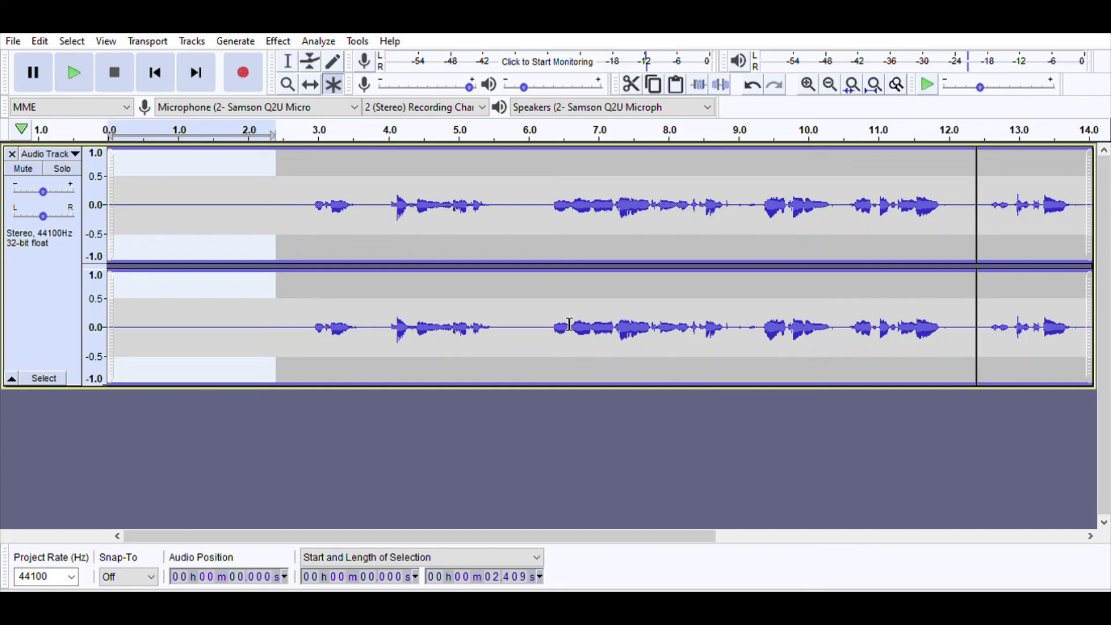
key("Delete")
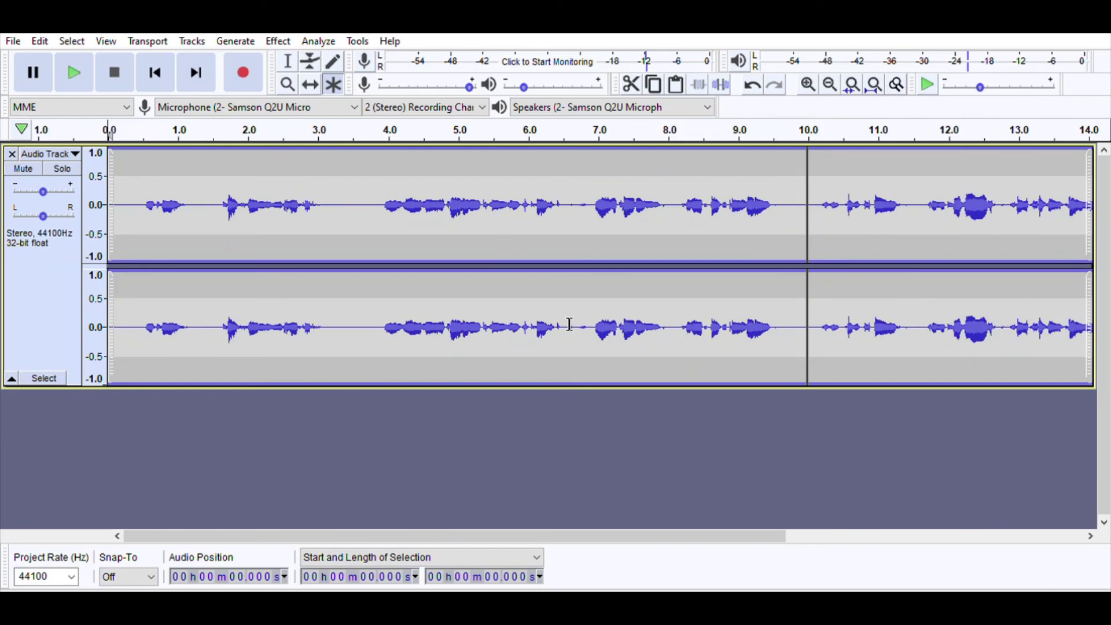
key("space")
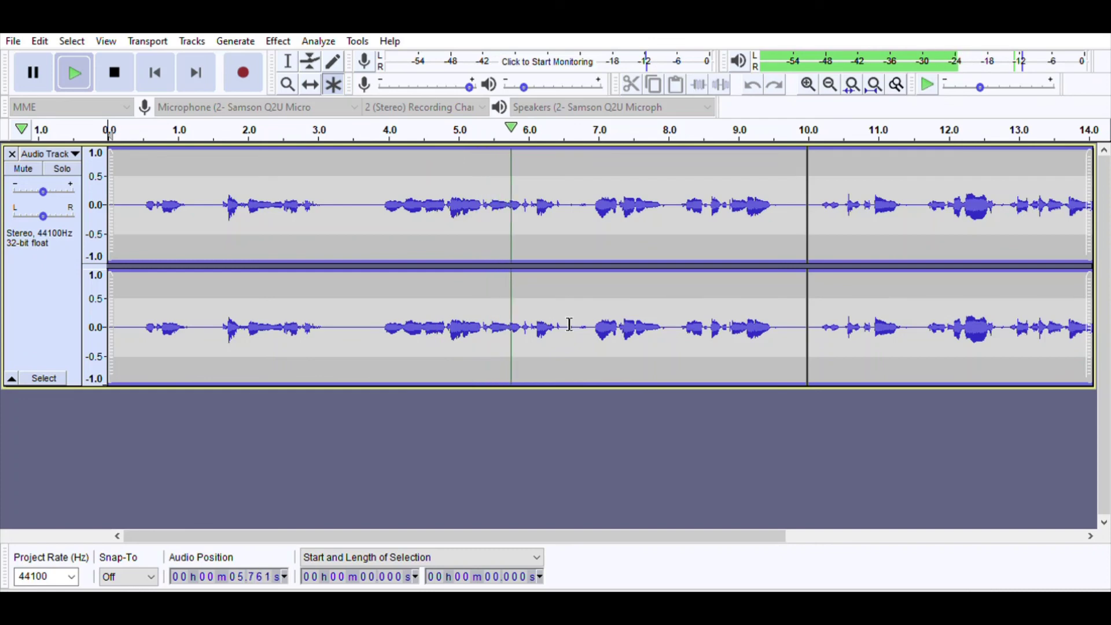
key("space")
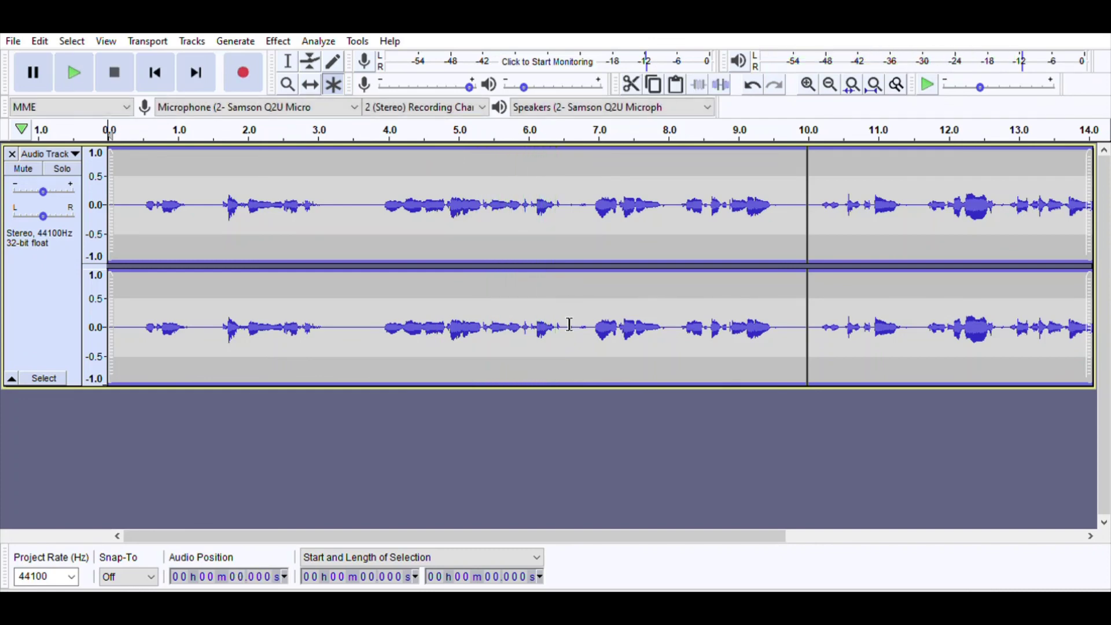